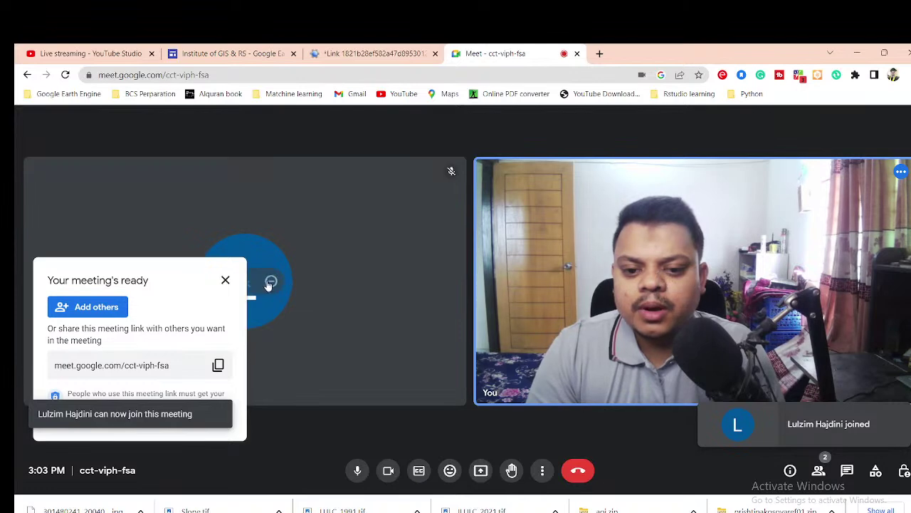
- Close the 'Your meeting's ready' notice so both participant tiles show in full
left_click(224, 281)
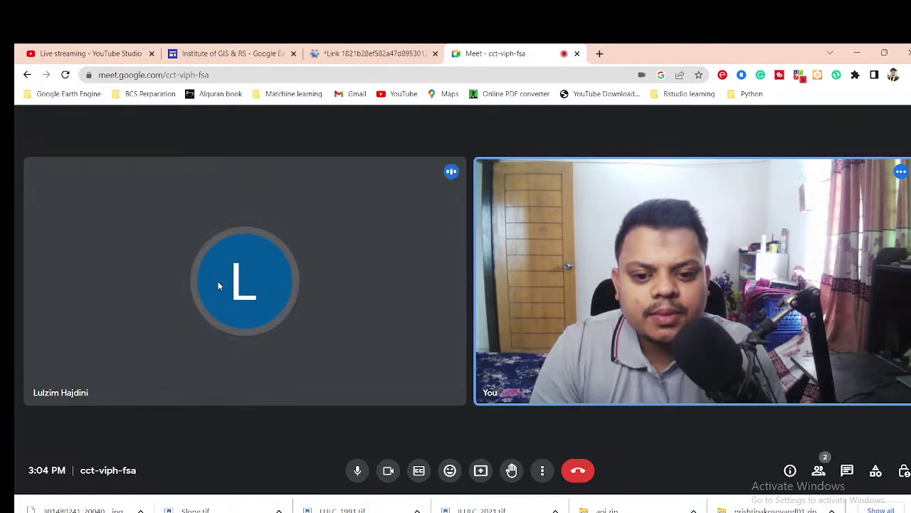
mouse_move(271, 263)
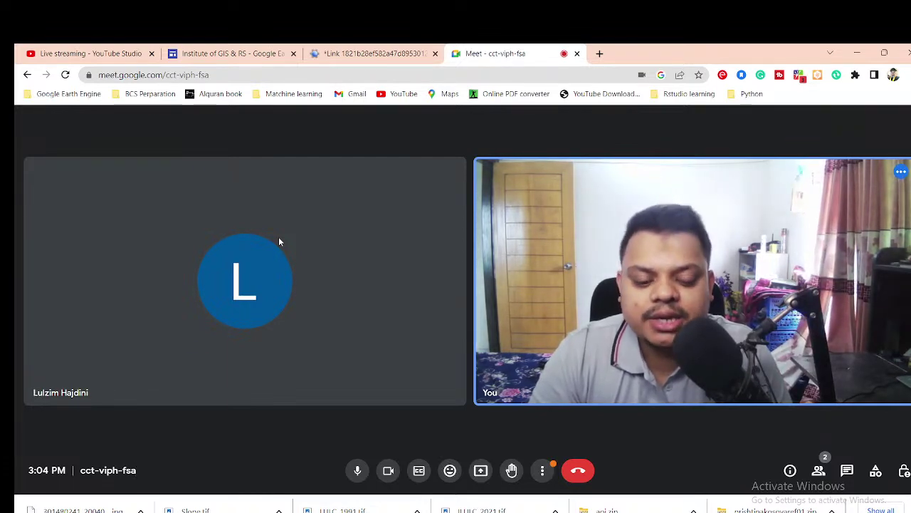
mouse_move(300, 263)
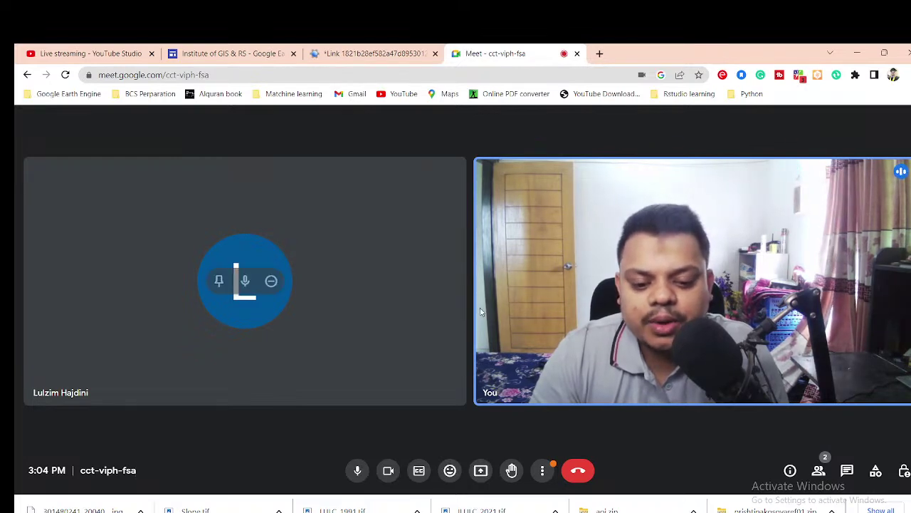
- Present the entire screen to the Meet call and turn your camera off
left_click(480, 471)
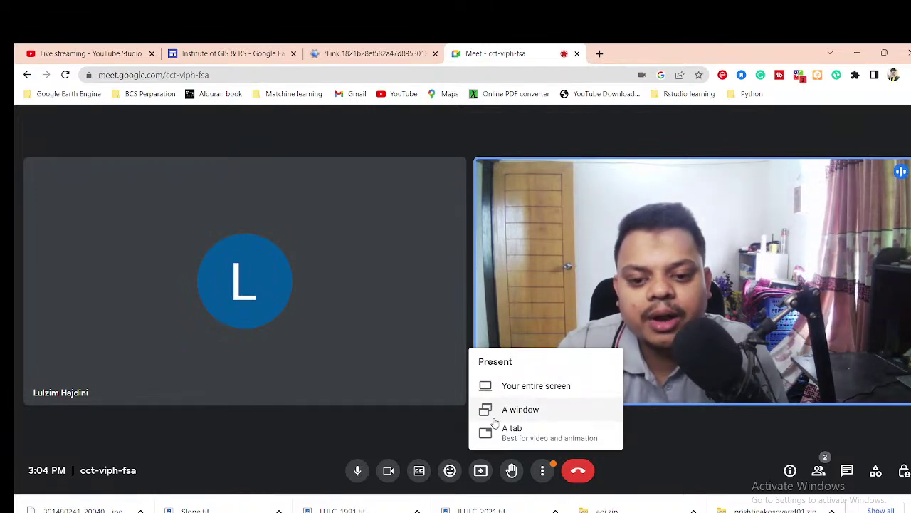
left_click(503, 387)
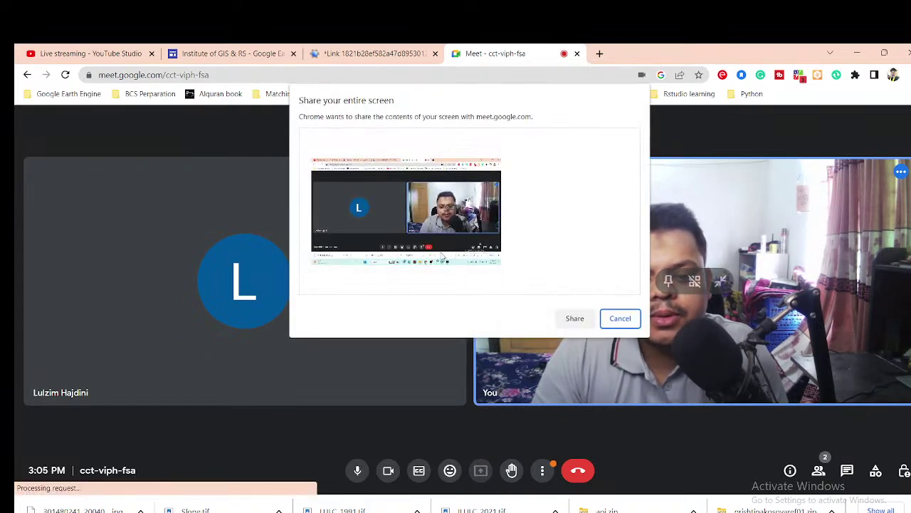
left_click(442, 255)
left_click(559, 316)
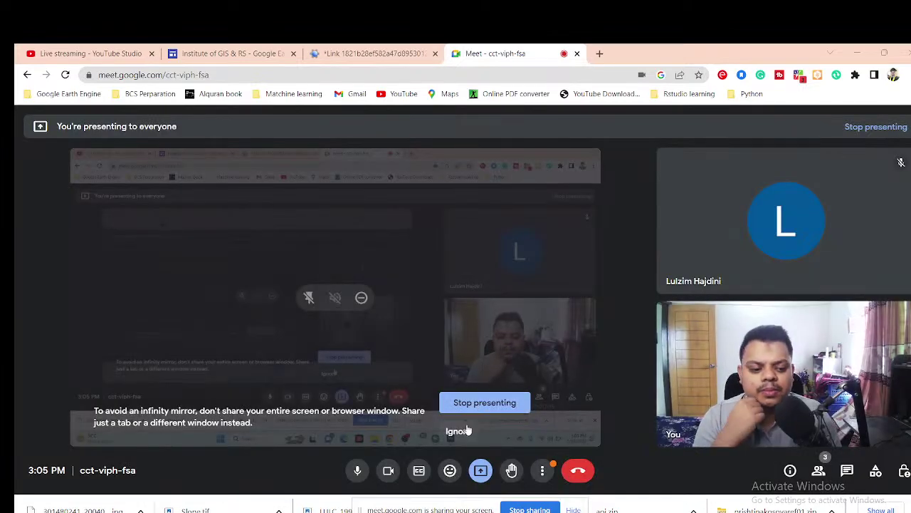
left_click(388, 470)
- Enlarge the Earth Engine map area and hide the LULC 2021 layer
left_click(411, 47)
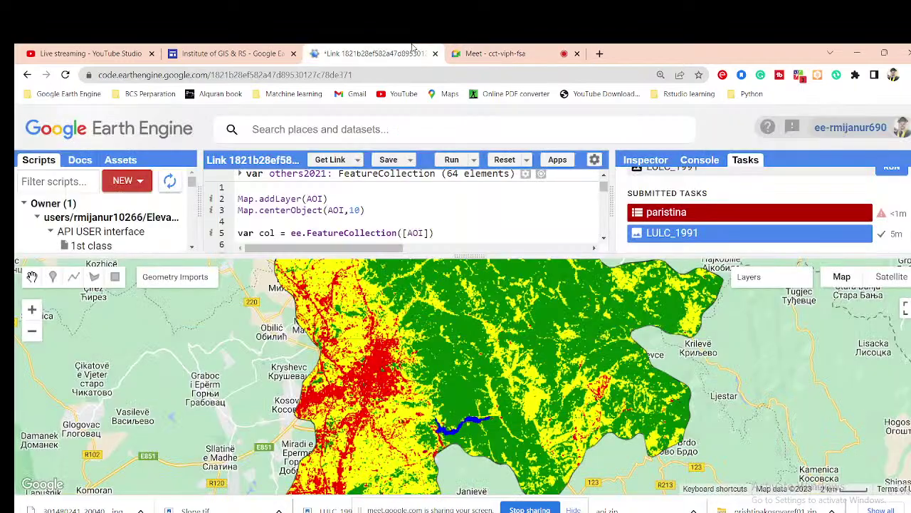
left_click_drag(470, 254, 474, 171)
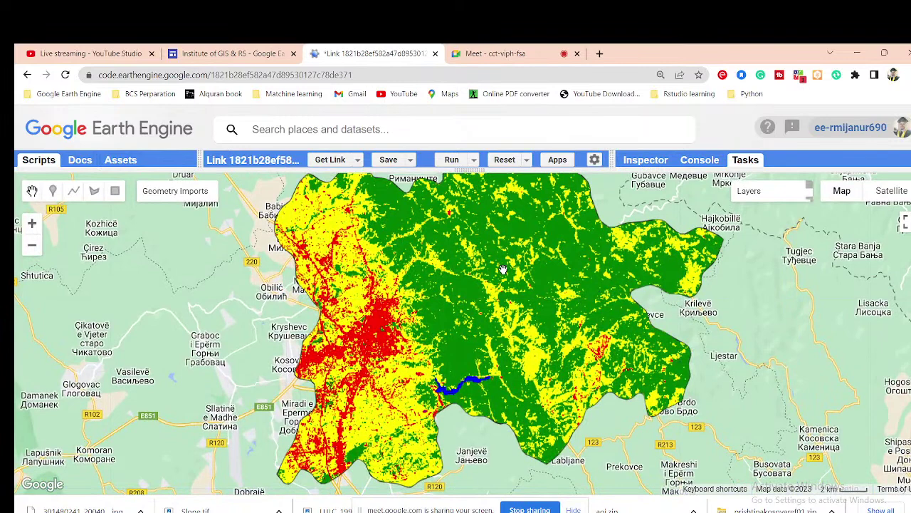
mouse_move(751, 189)
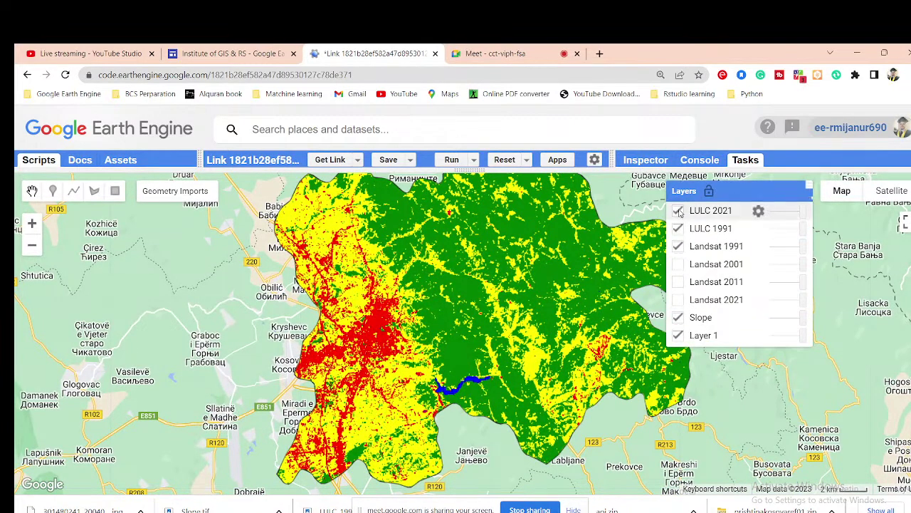
left_click(678, 211)
left_click(678, 210)
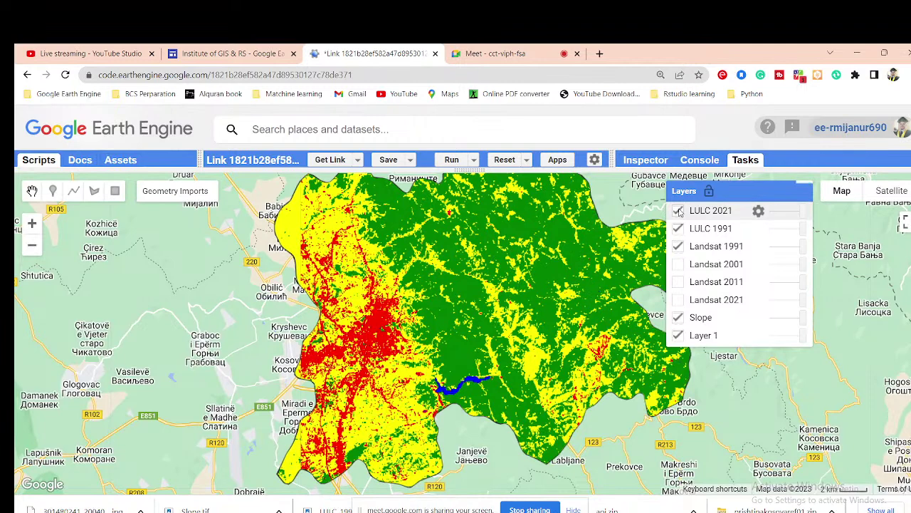
left_click(678, 211)
left_click(678, 211)
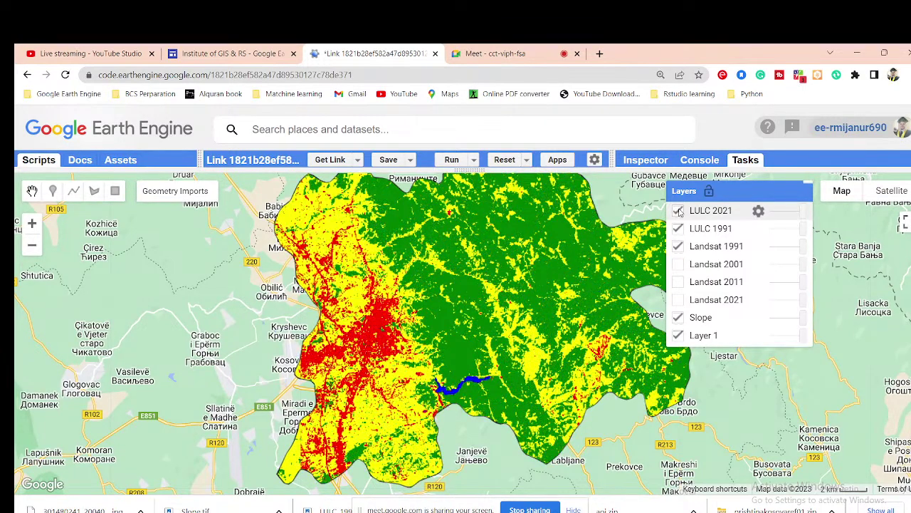
left_click(678, 211)
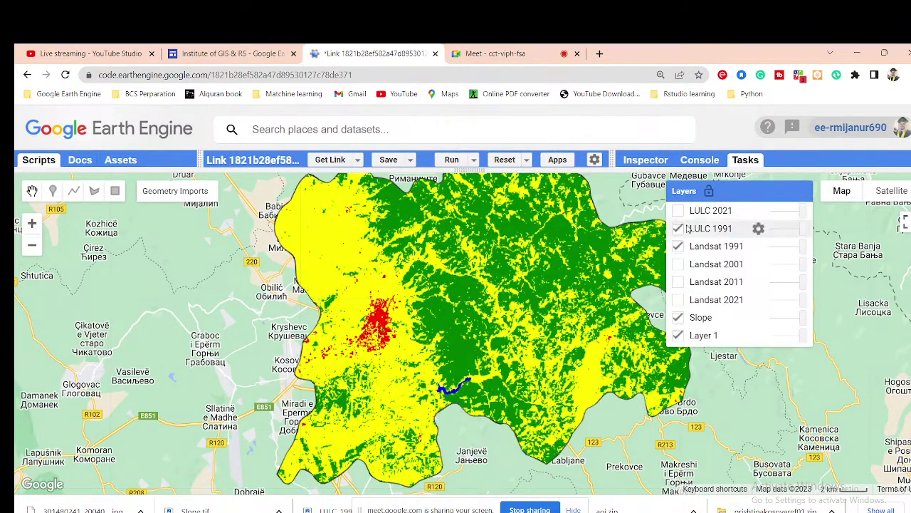
- Hide LULC 1991, Landsat 1991 and Layer 1 so only Slope shows, then minimize Chrome
left_click(678, 229)
left_click(678, 246)
mouse_move(469, 284)
left_mouse_down()
mouse_move(461, 314)
mouse_move(453, 286)
left_mouse_up()
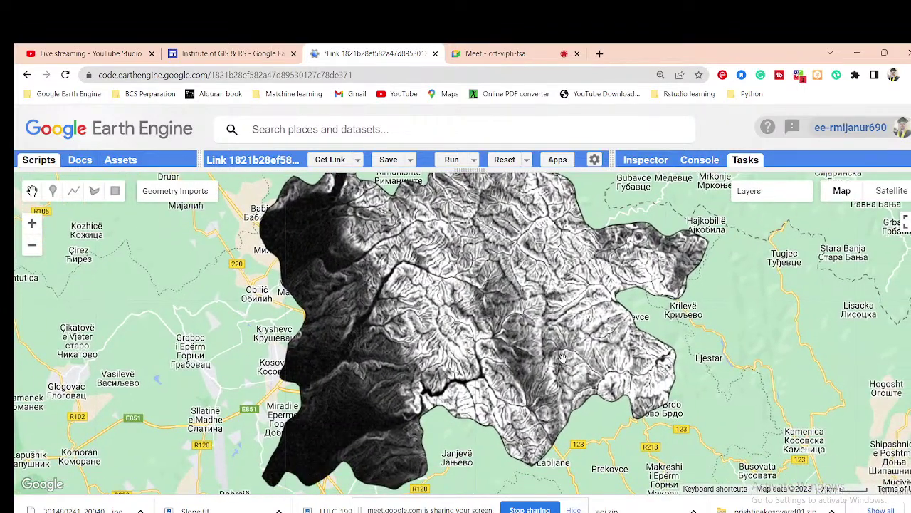
mouse_move(737, 192)
left_click(678, 336)
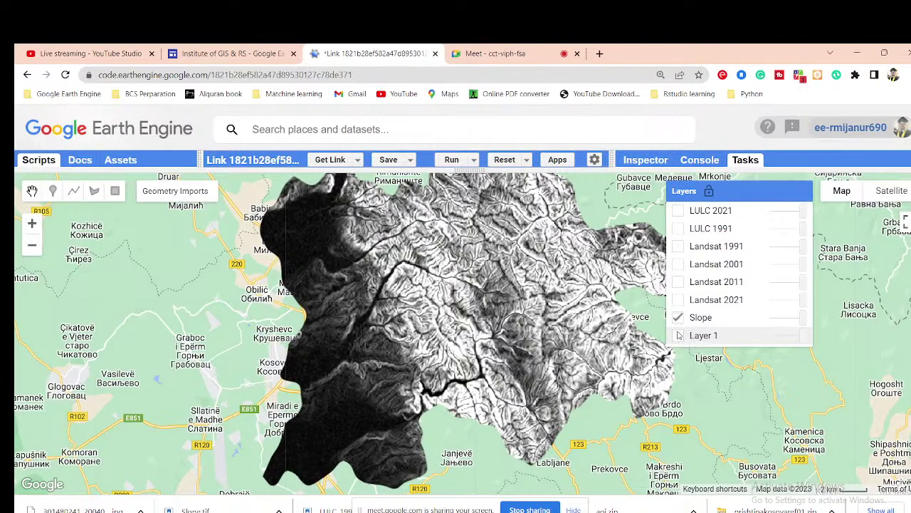
left_click(862, 50)
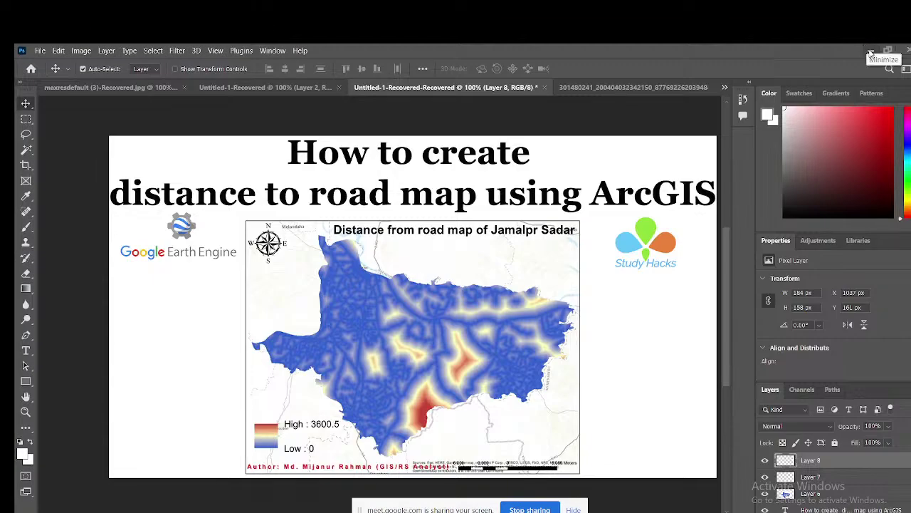
- Minimize Photoshop, close the floating Layout toolbar, and restore ArcMap to a smaller window
left_click(869, 50)
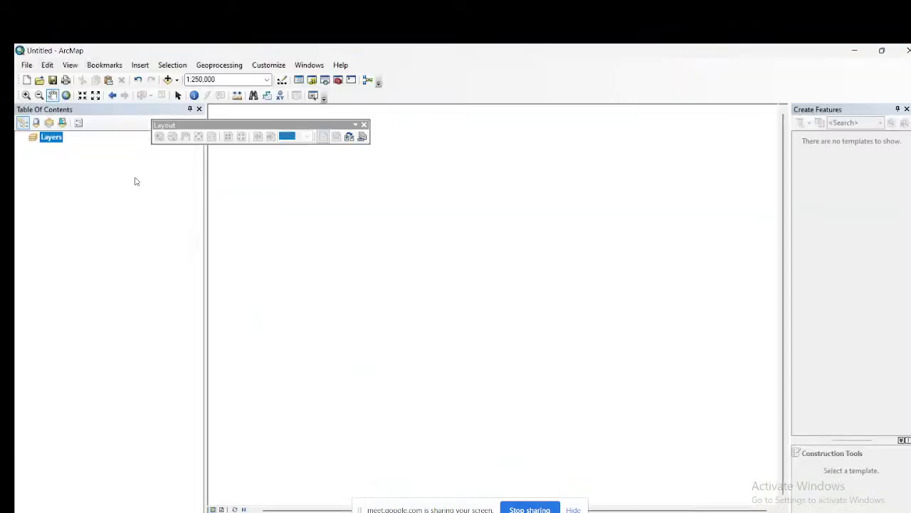
left_click(363, 125)
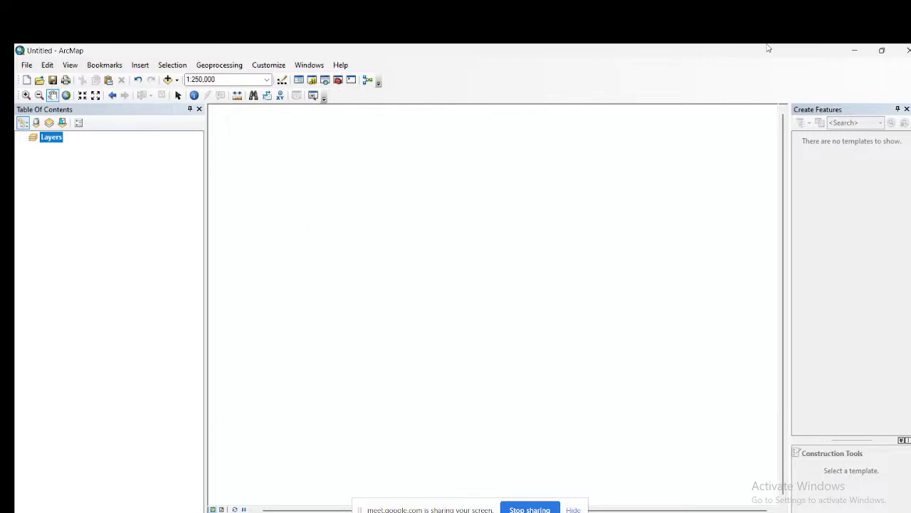
left_click_drag(769, 48, 860, 82)
- Add rruget_prishtine.shp from the fwdroadsandpopulation folder to the ArcMap Table of Contents
double_click(264, 62)
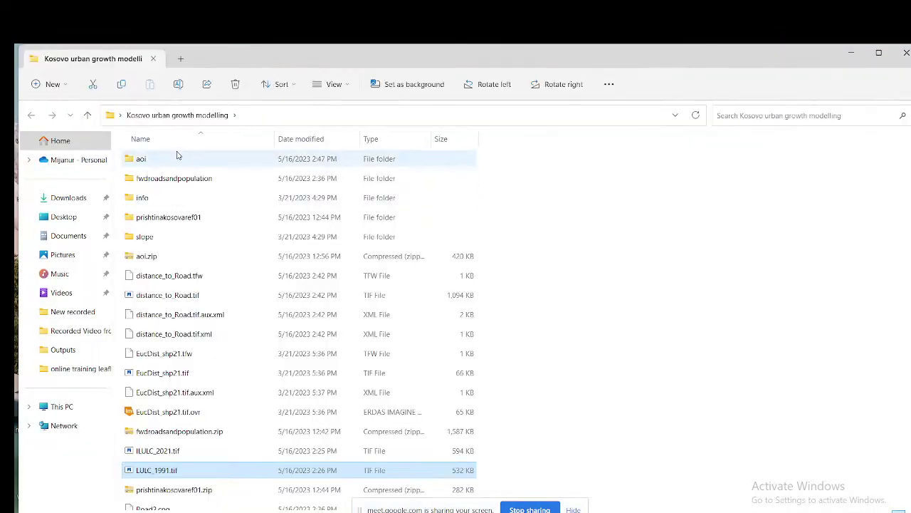
double_click(193, 177)
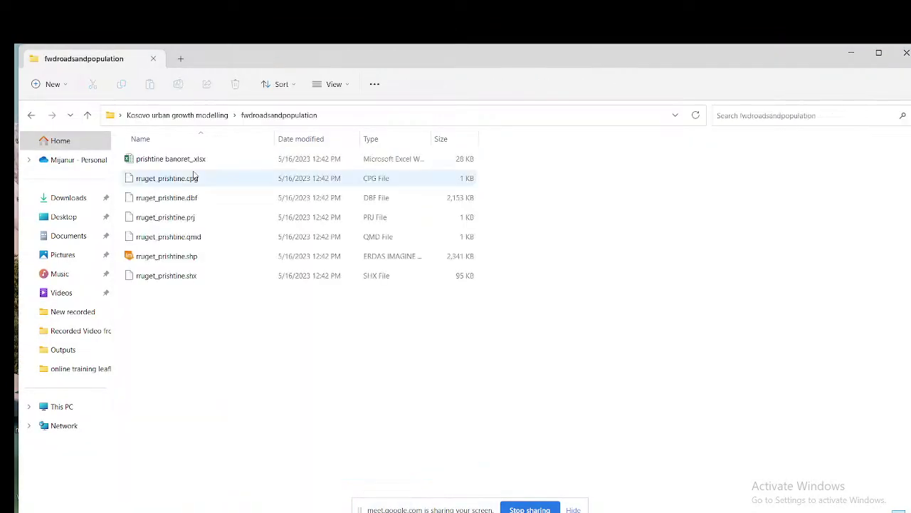
left_click_drag(538, 47, 155, 102)
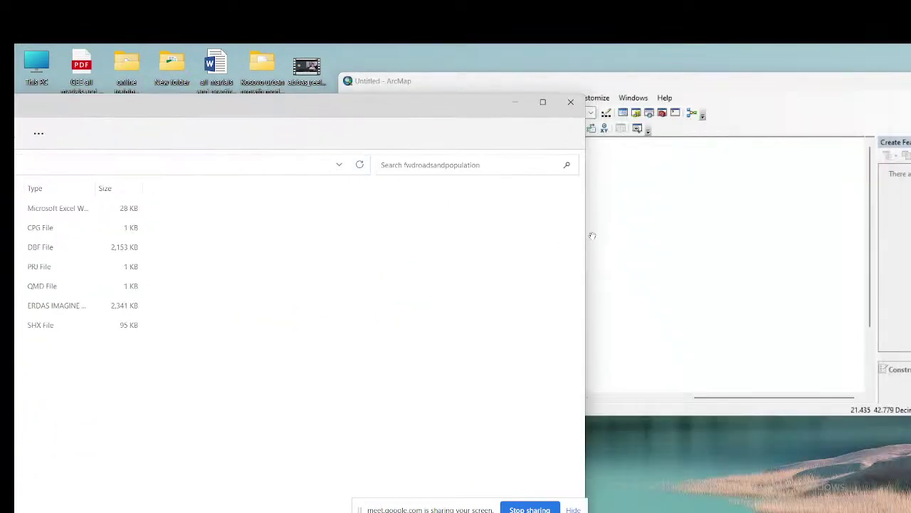
left_click_drag(585, 235, 271, 220)
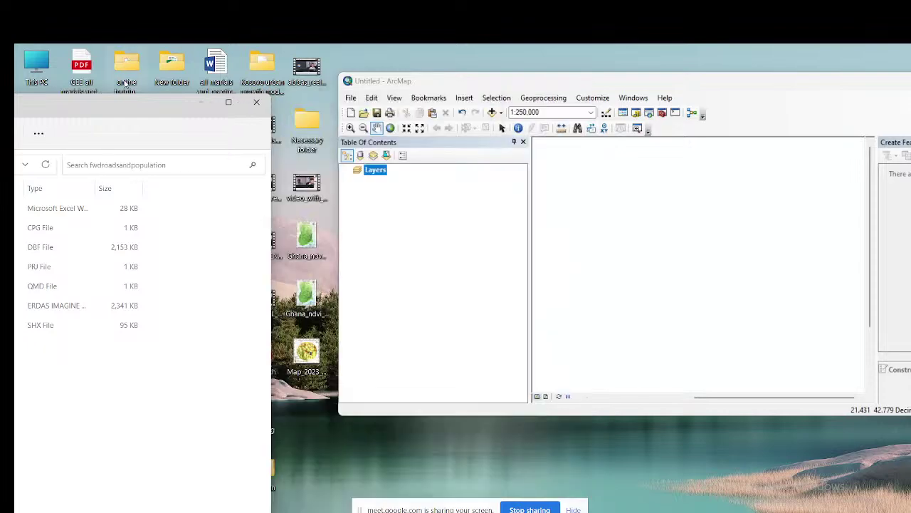
left_click_drag(123, 109, 413, 99)
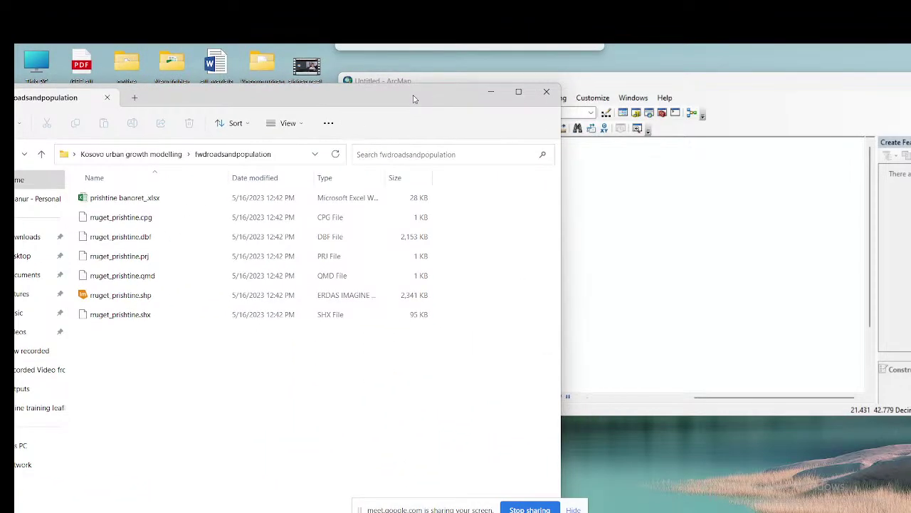
left_click(118, 298)
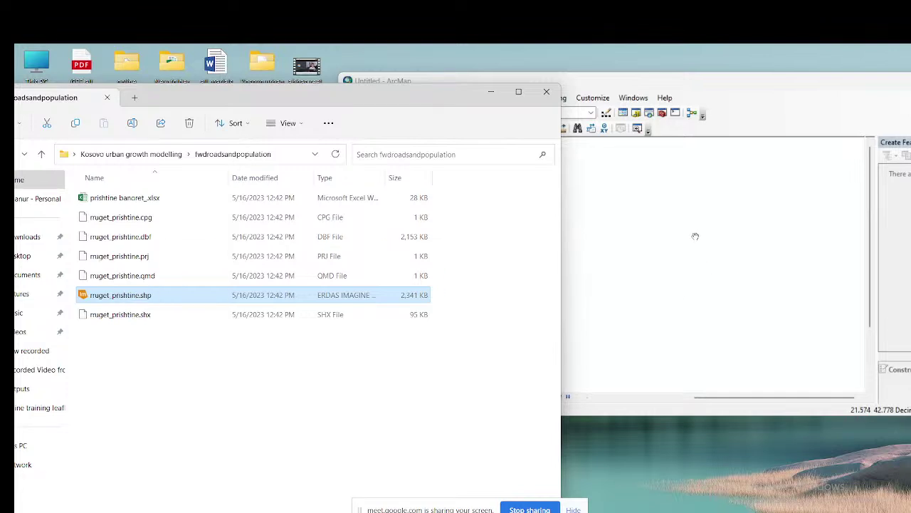
left_click(686, 84)
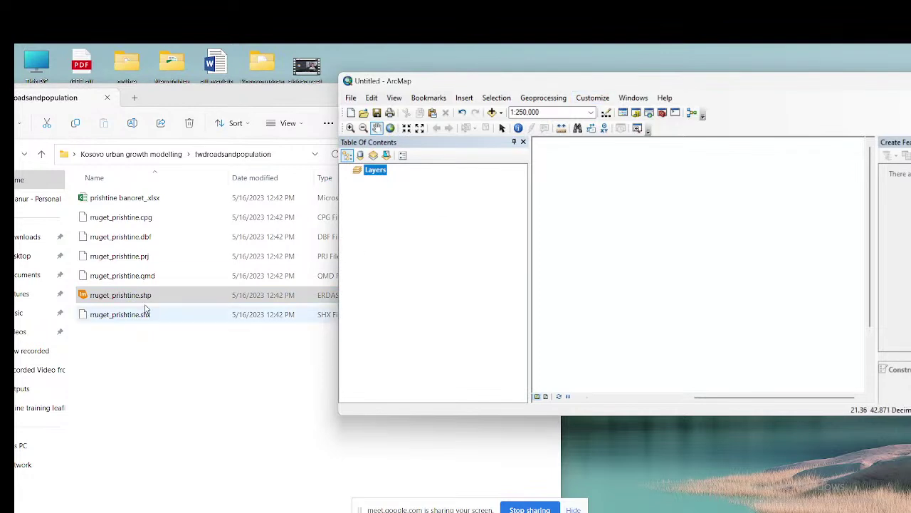
left_click_drag(142, 295, 436, 265)
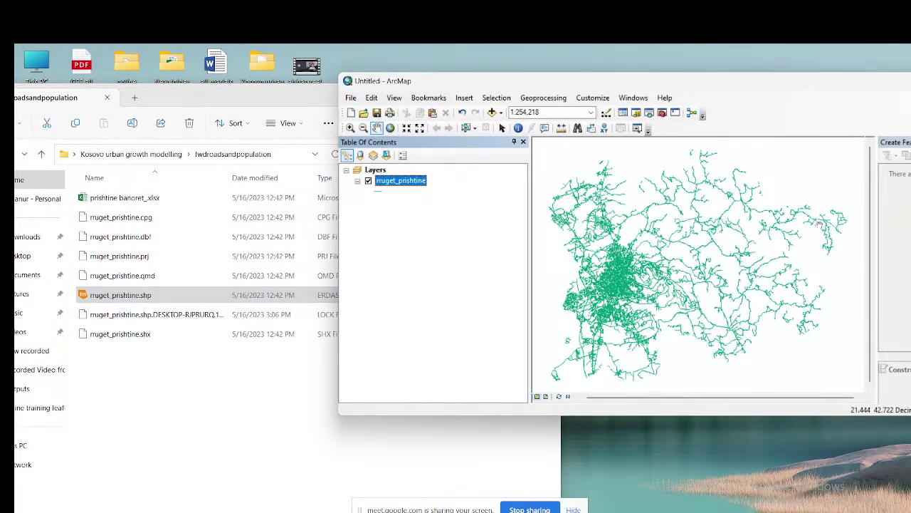
- Add PR.shp from the aoi folder to ArcMap and maximize the ArcMap window
scroll(625, 291, "down", 2)
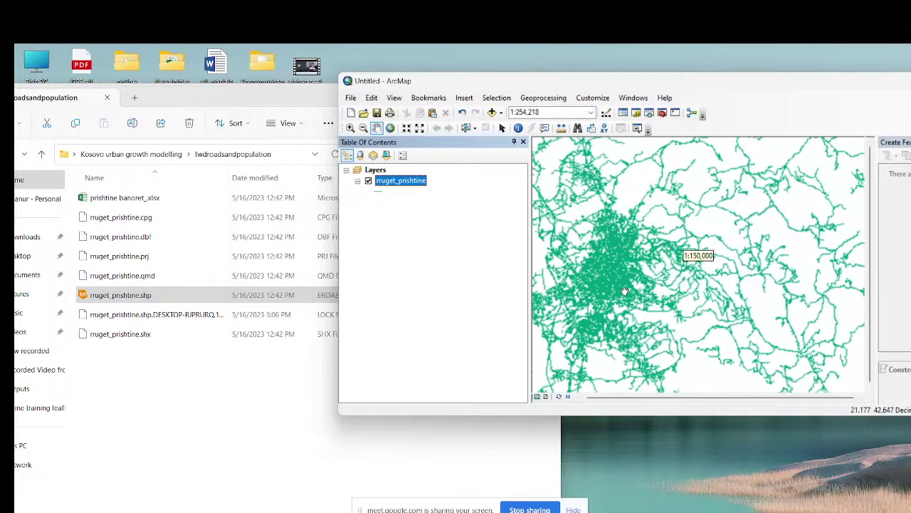
scroll(622, 280, "up", 1)
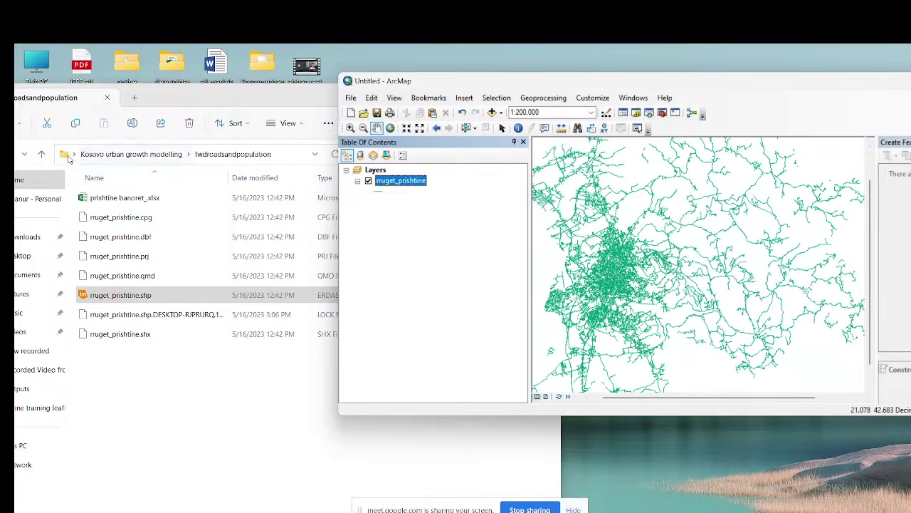
left_click(42, 154)
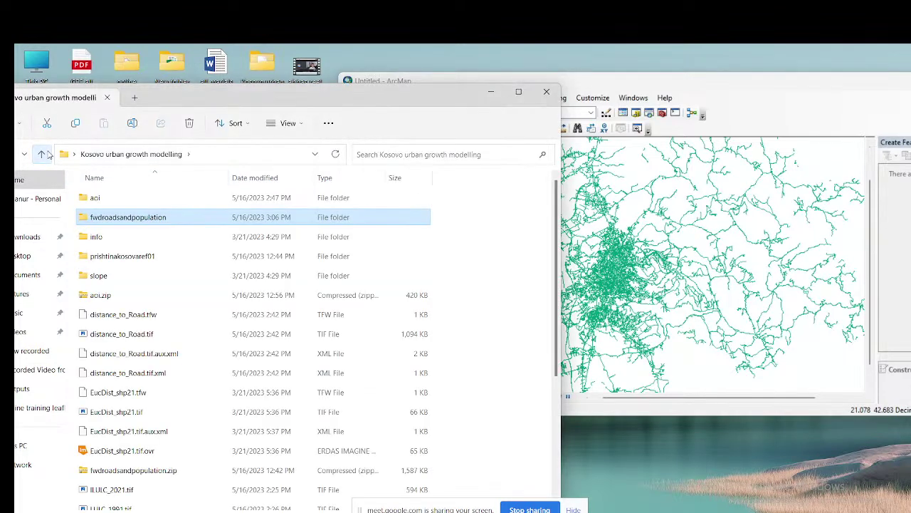
double_click(108, 200)
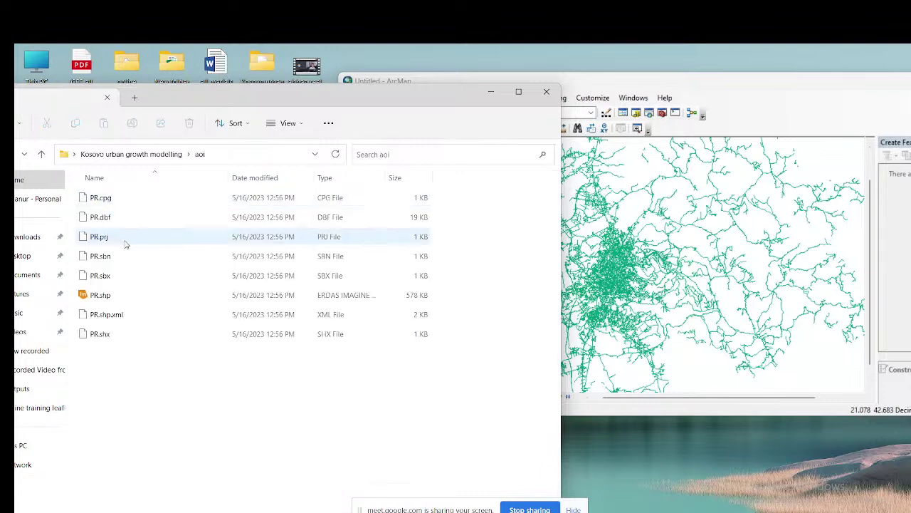
left_click(660, 84)
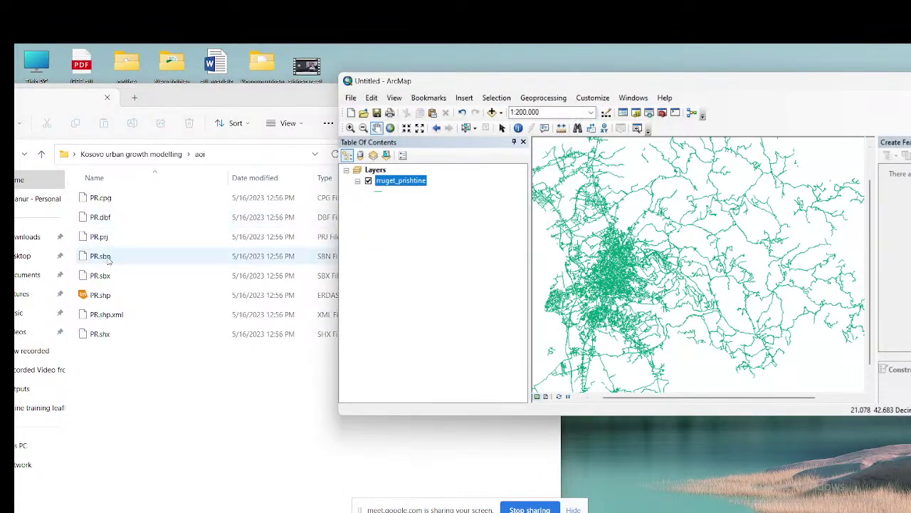
mouse_move(98, 295)
left_mouse_down()
mouse_move(285, 306)
mouse_move(391, 234)
mouse_move(392, 193)
left_mouse_up()
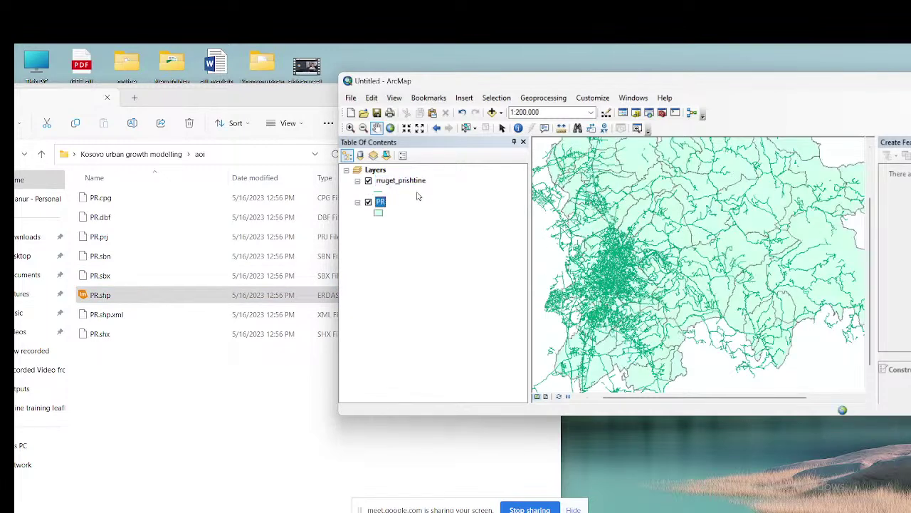
double_click(849, 90)
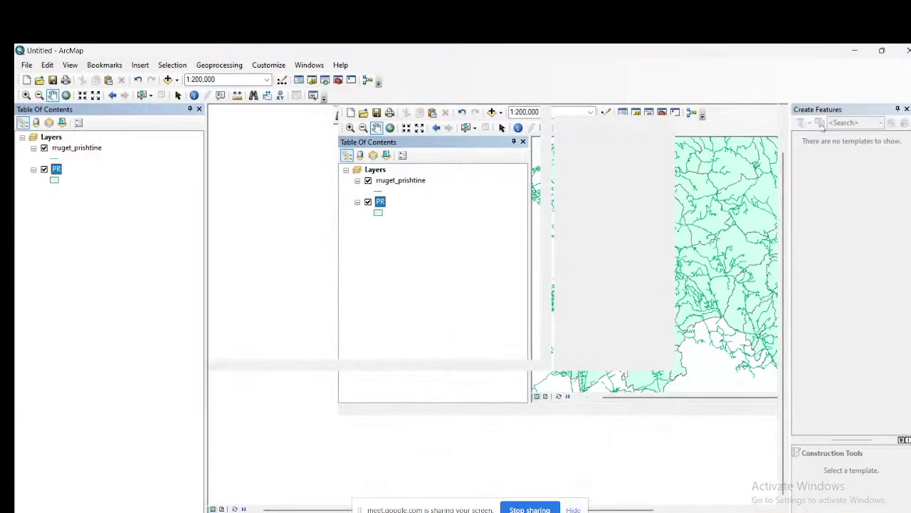
- Pan to show the whole Prishtina road network and right-click the rruget_prishtine layer
left_click_drag(632, 221, 462, 242)
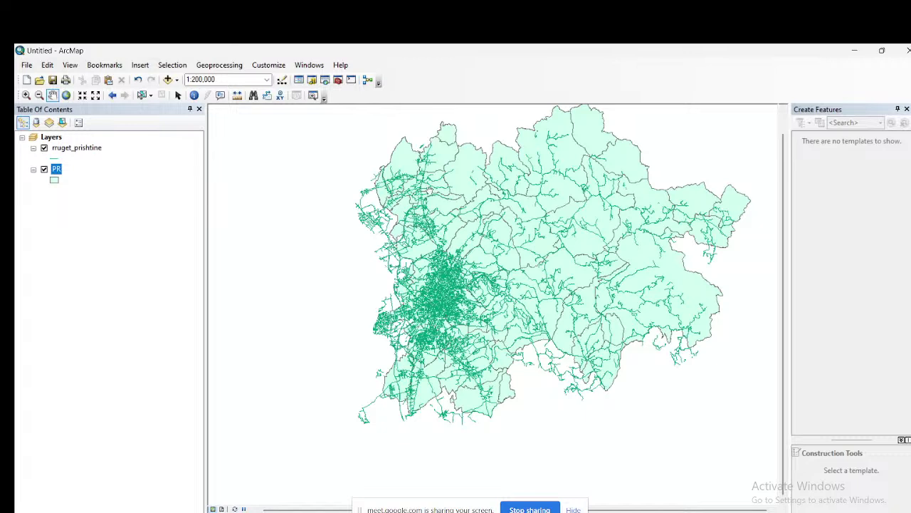
right_click(88, 150)
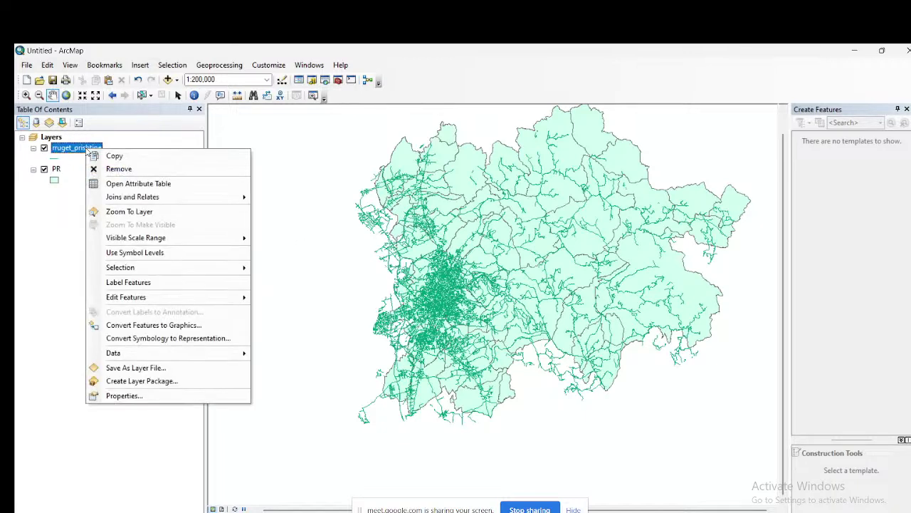
- Check in rruget_prishtine's Properties Source tab that its coordinate system is GCS_WGS_1984
left_click(125, 395)
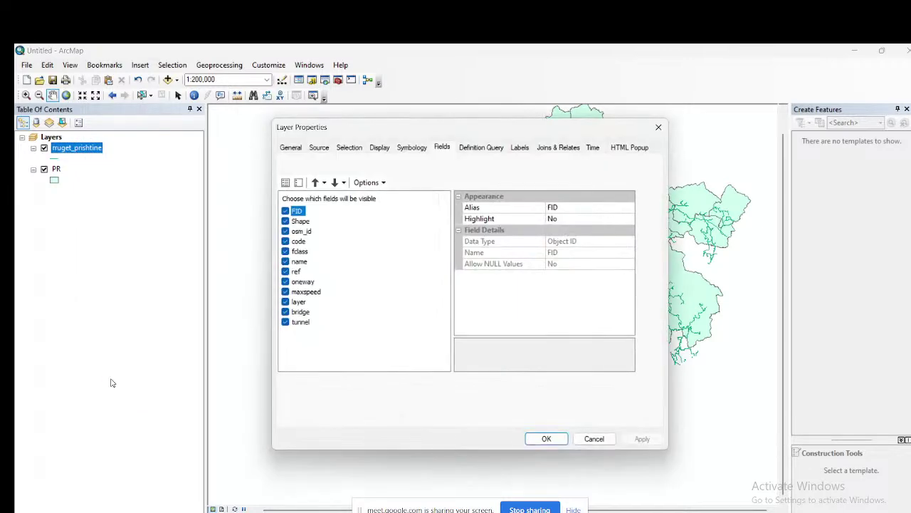
left_click(319, 148)
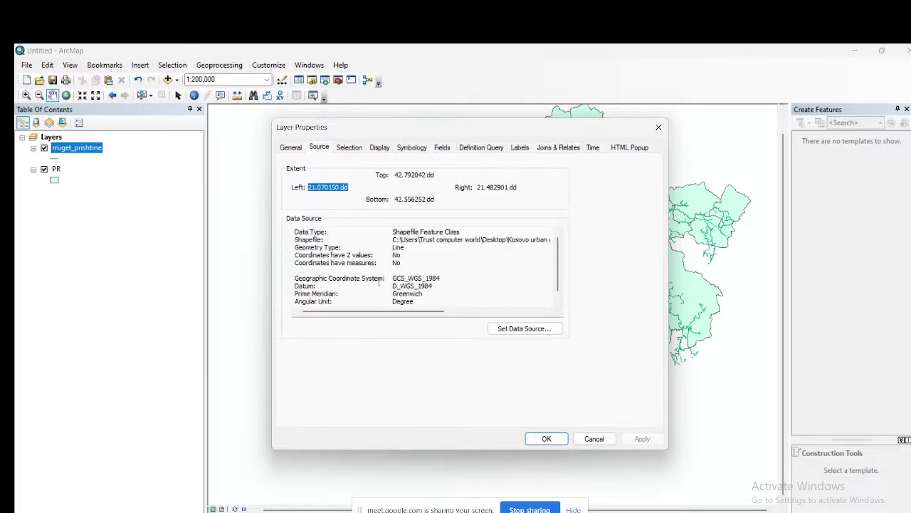
left_click_drag(294, 277, 341, 278)
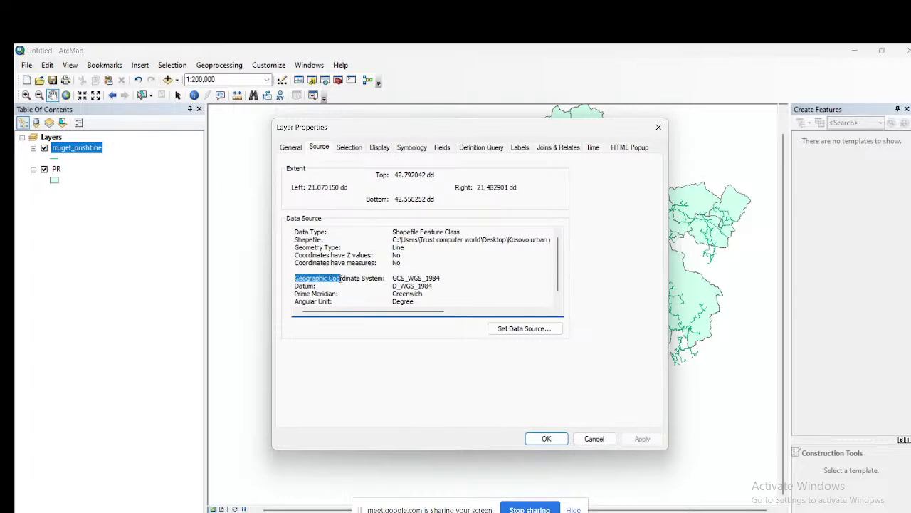
left_click_drag(340, 278, 385, 278)
- Return to the Google Meet call tab in Chrome and dismiss the Wi-Fi panel
mouse_move(562, 509)
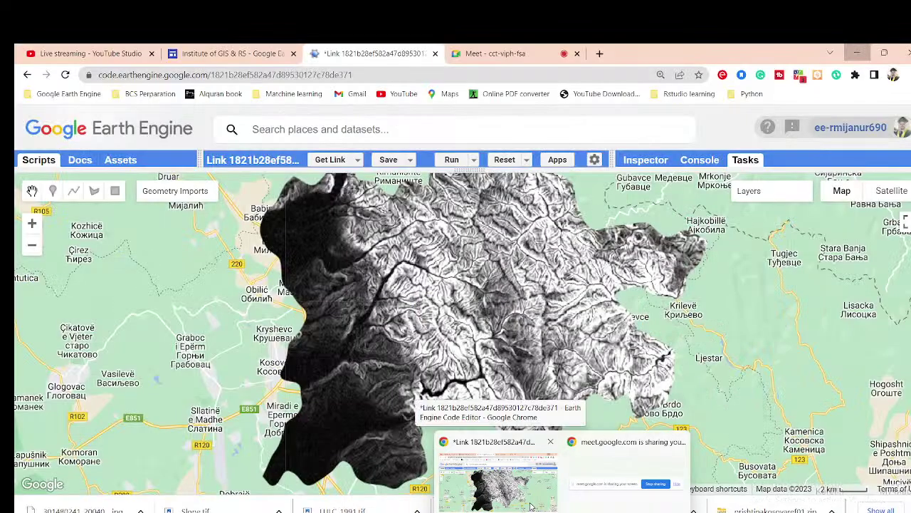
left_click(531, 506)
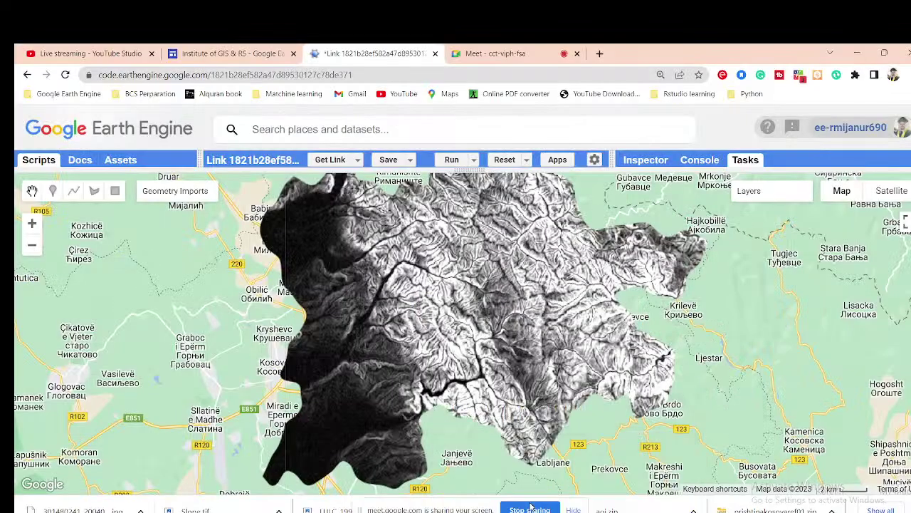
left_click(495, 53)
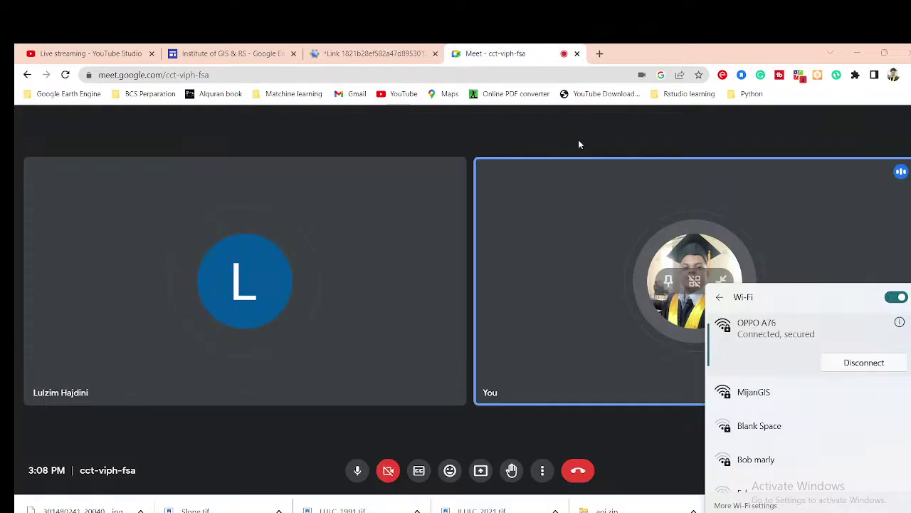
left_click(578, 144)
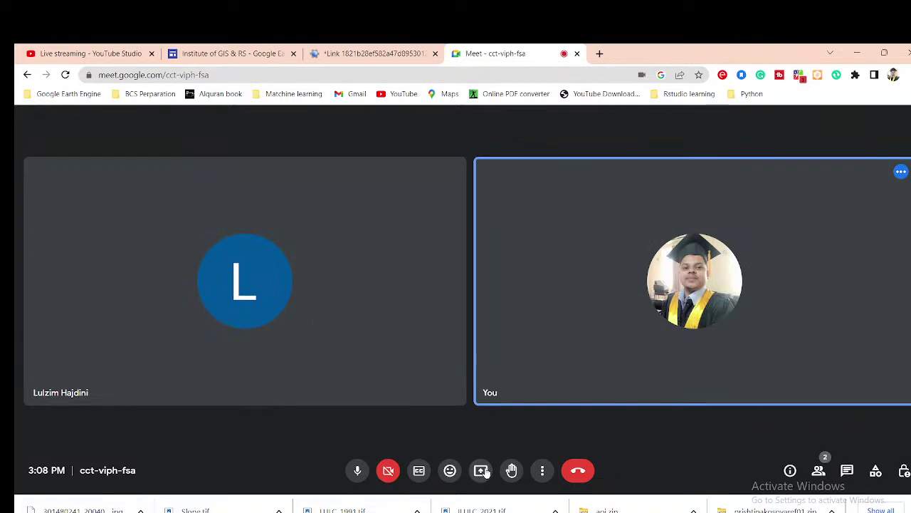